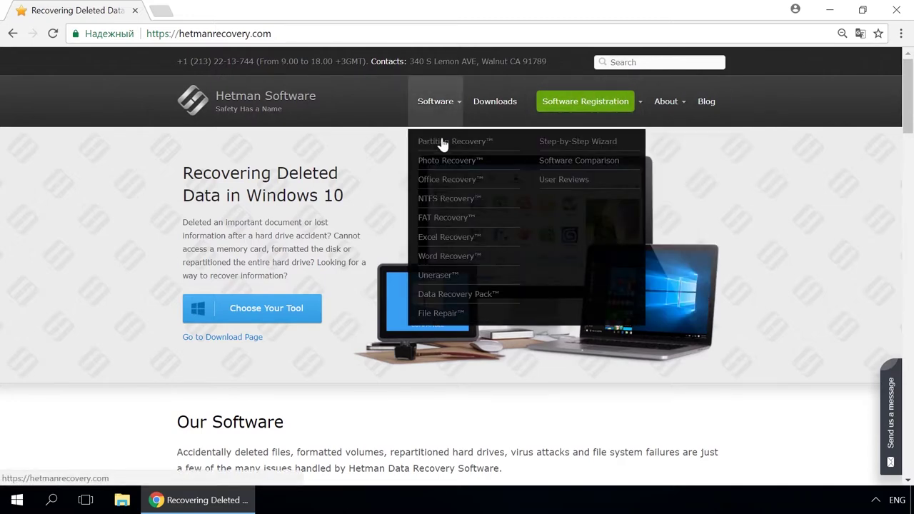
# Go to the Partition Recovery product page, then browse the Hetman Software blog.
pyautogui.click(445, 145)
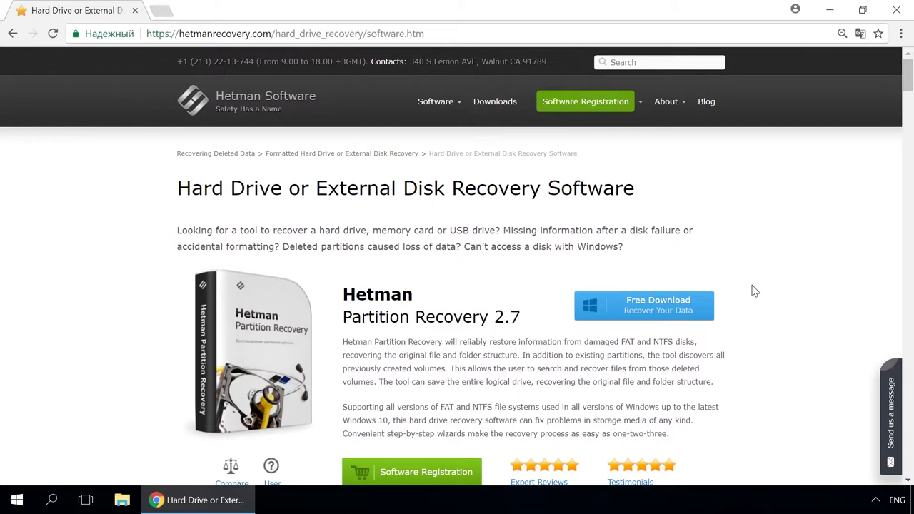
pyautogui.click(703, 102)
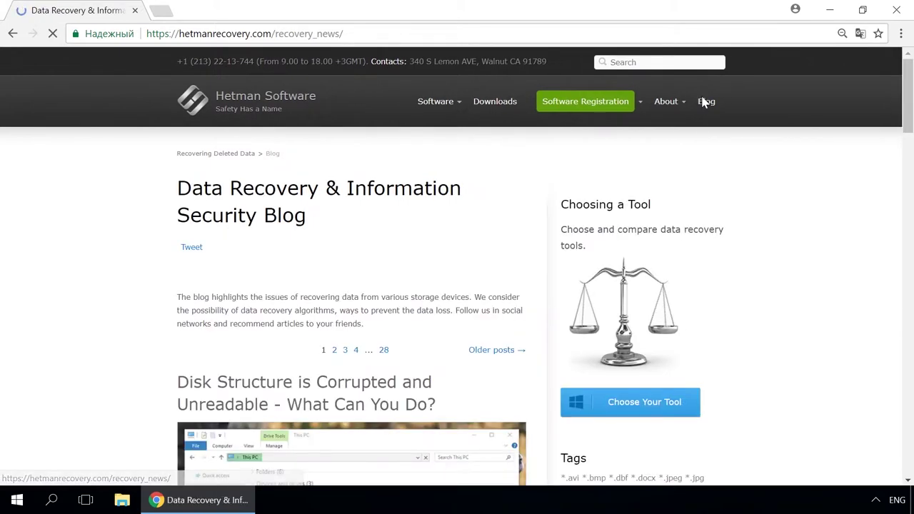
pyautogui.scroll(-2, 474, 227)
pyautogui.scroll(-4, 475, 227)
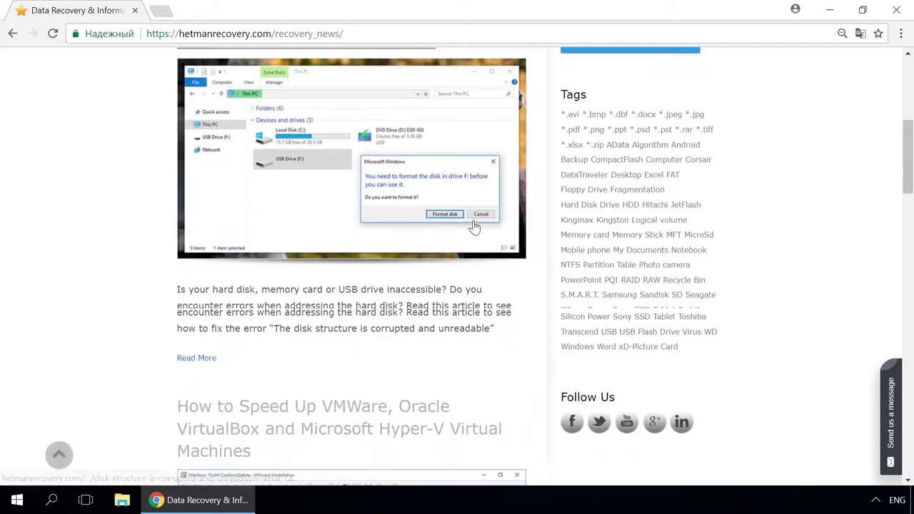
pyautogui.scroll(-3, 474, 227)
pyautogui.scroll(-5, 473, 227)
pyautogui.scroll(-2, 464, 222)
# Open the 'How to Create a Storage Space' article and bring up the 'Send us a message' form.
pyautogui.click(453, 213)
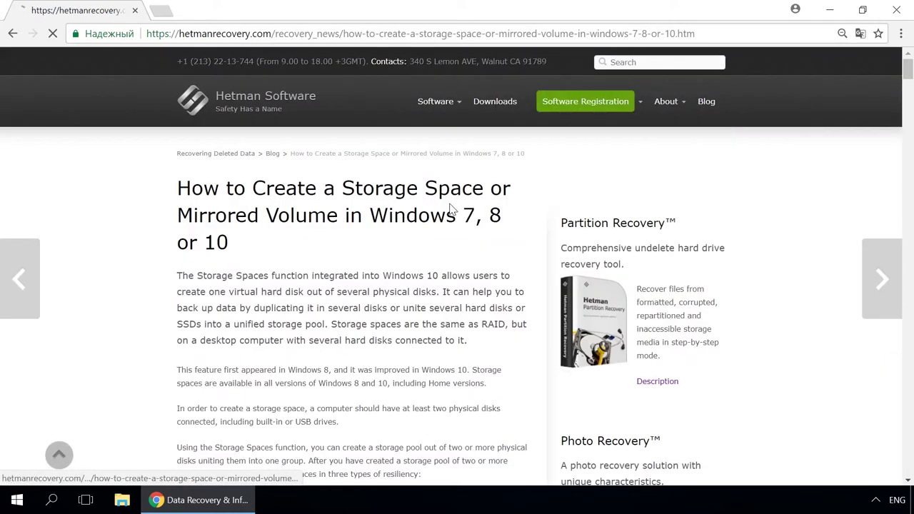
pyautogui.scroll(-4, 451, 209)
pyautogui.scroll(-3, 450, 208)
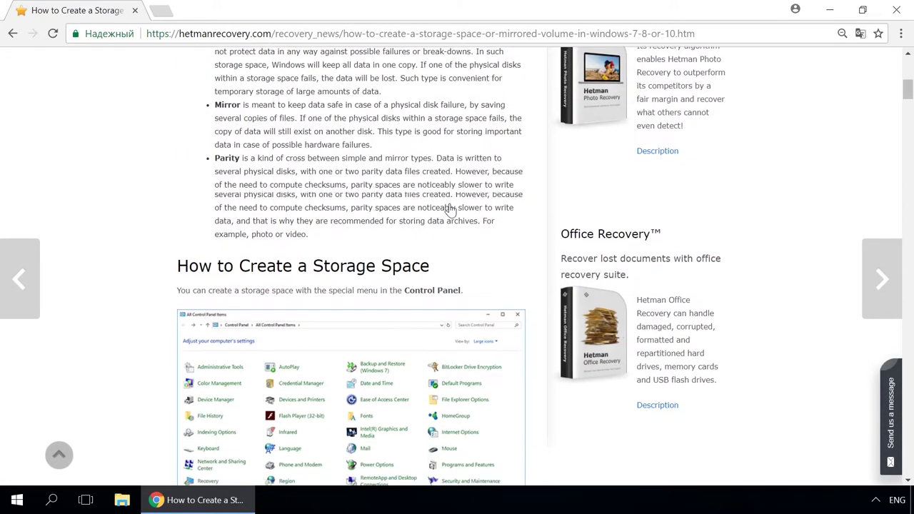
pyautogui.scroll(-3, 450, 208)
pyautogui.scroll(-2, 450, 208)
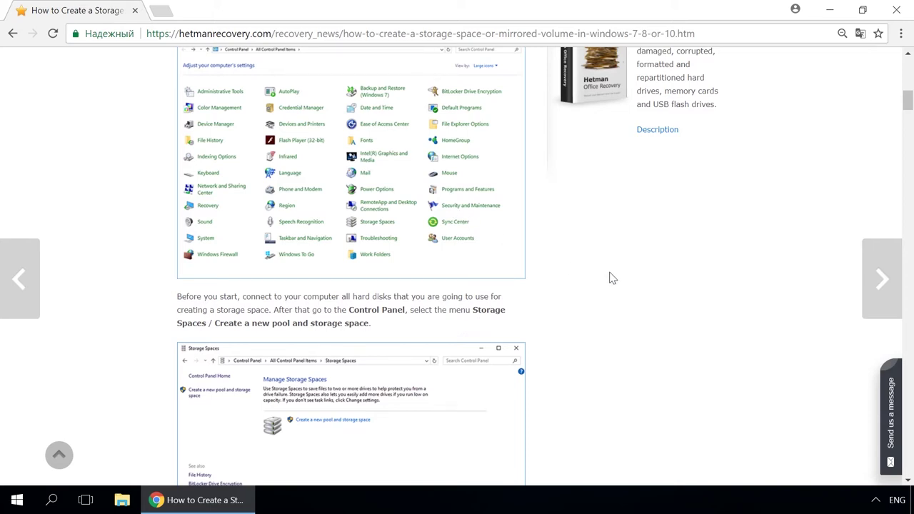
pyautogui.click(892, 398)
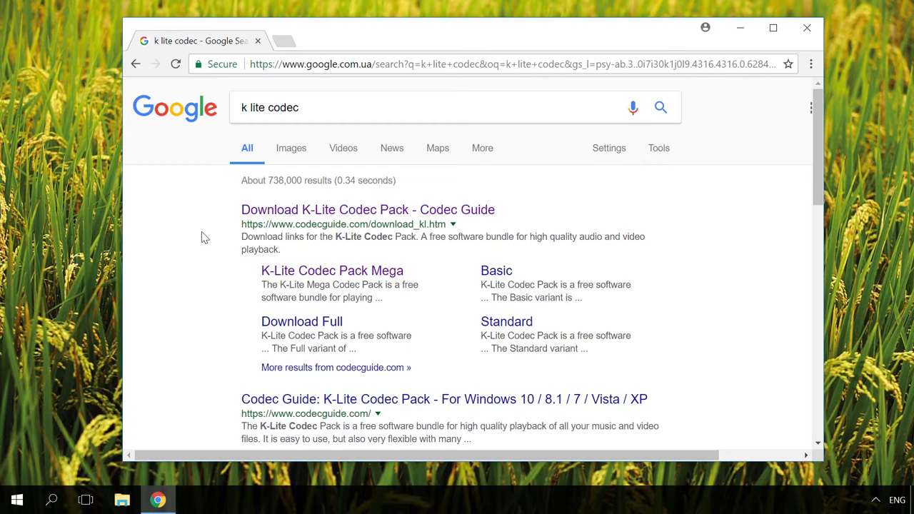
# Follow the Codec Guide result to the K-Lite Codec Pack Mega download page.
pyautogui.click(272, 212)
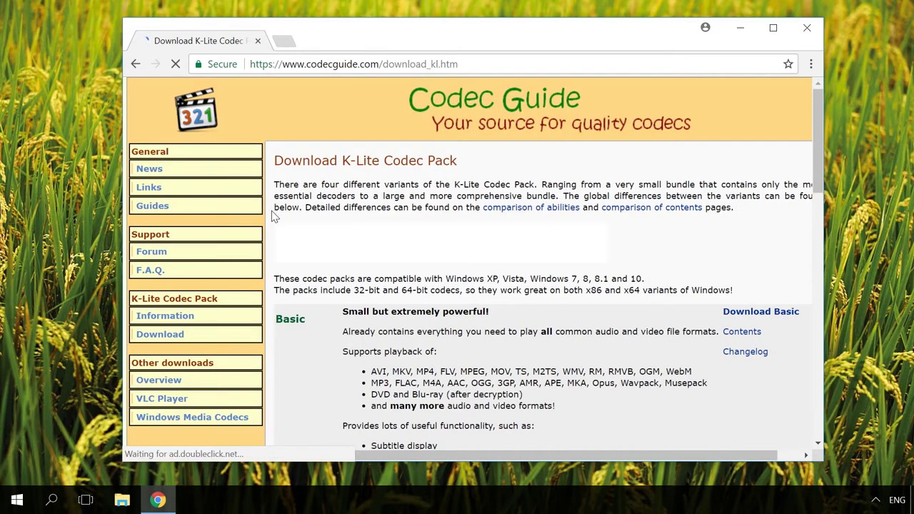
pyautogui.scroll(-2, 271, 210)
pyautogui.scroll(-1, 271, 211)
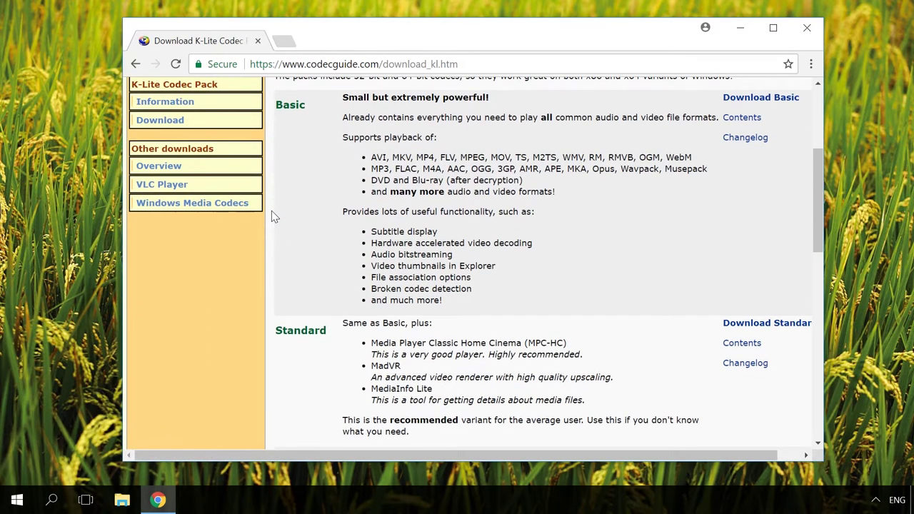
pyautogui.scroll(-2, 271, 211)
pyautogui.scroll(-3, 271, 211)
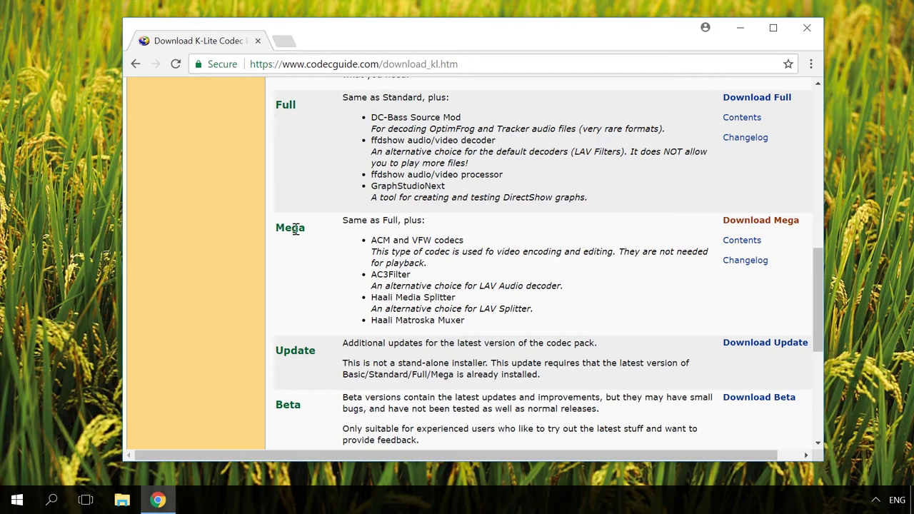
pyautogui.click(758, 221)
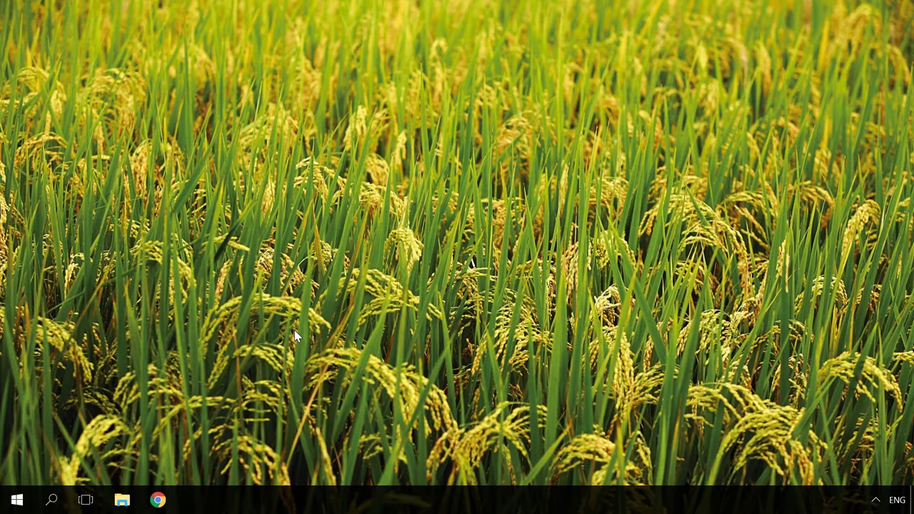
# In Device Manager, expand Display adapters and auto-search for a GeForce GT 440 driver update.
pyautogui.rightClick(17, 500)
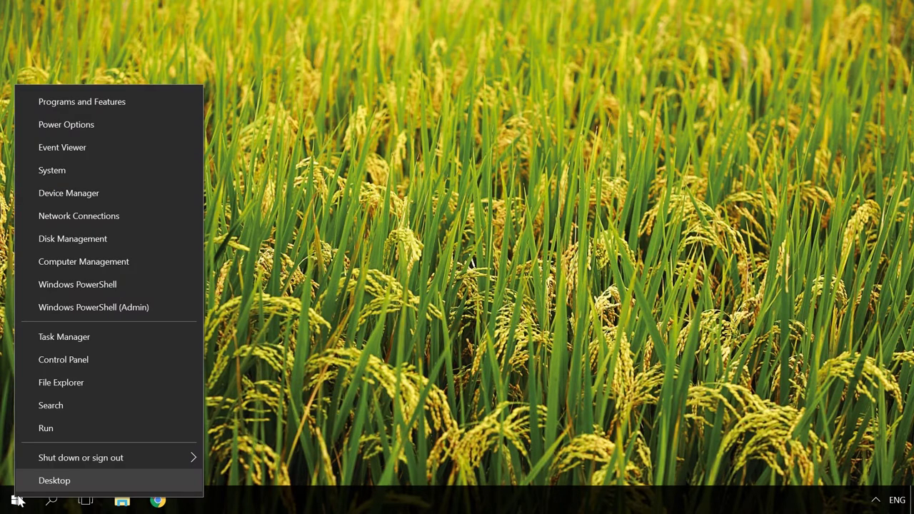
pyautogui.click(81, 198)
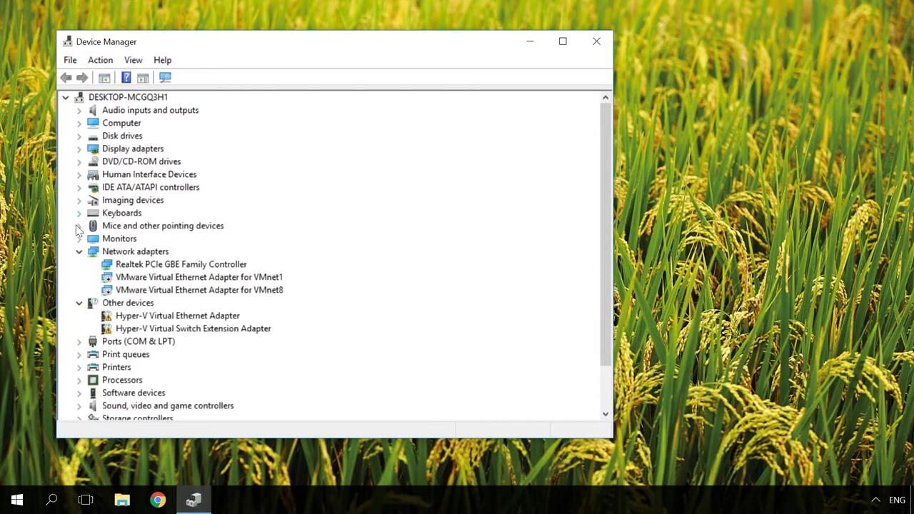
pyautogui.click(79, 252)
pyautogui.click(79, 264)
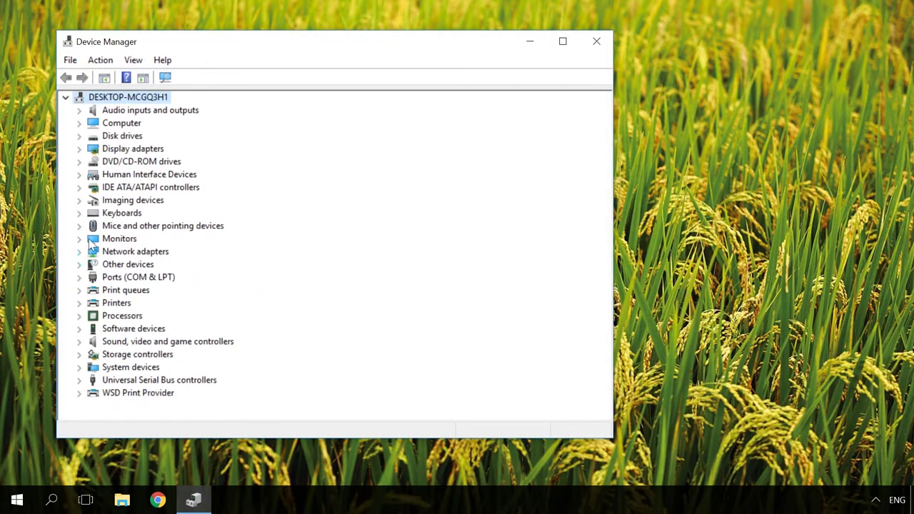
pyautogui.click(120, 149)
pyautogui.click(79, 148)
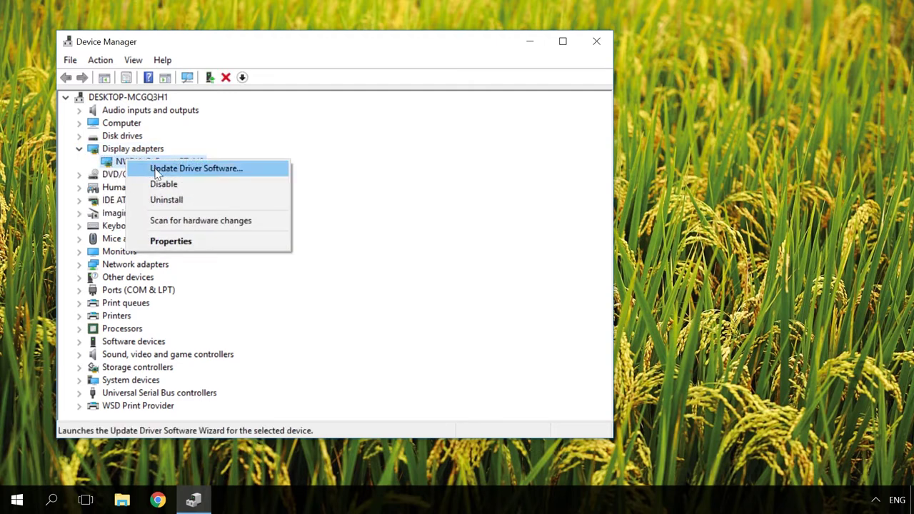
pyautogui.click(157, 174)
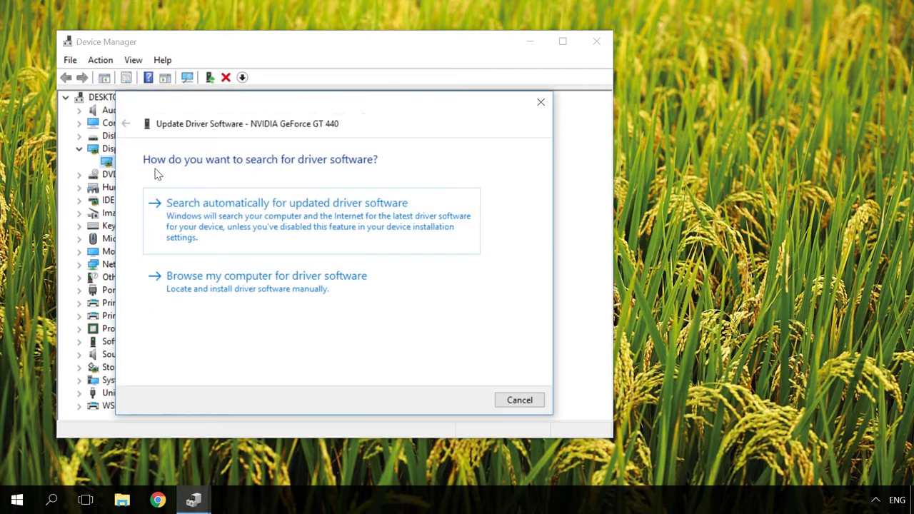
pyautogui.click(182, 208)
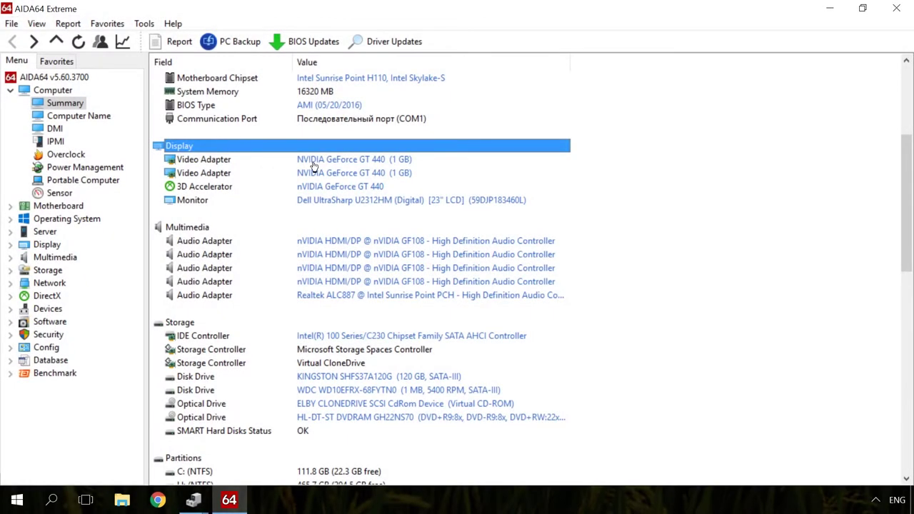
# Show the NVIDIA driver links for both Video Adapter rows and the 3D Accelerator row.
pyautogui.click(313, 165)
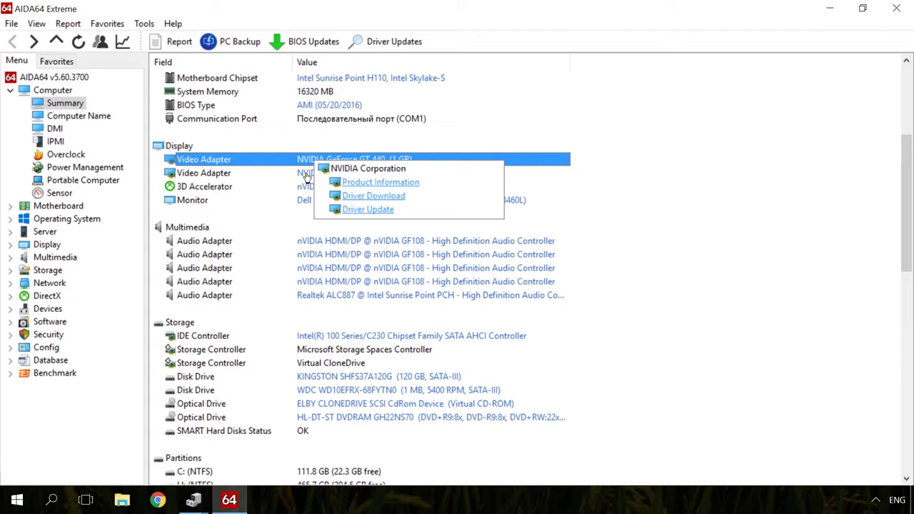
pyautogui.click(309, 179)
pyautogui.click(302, 190)
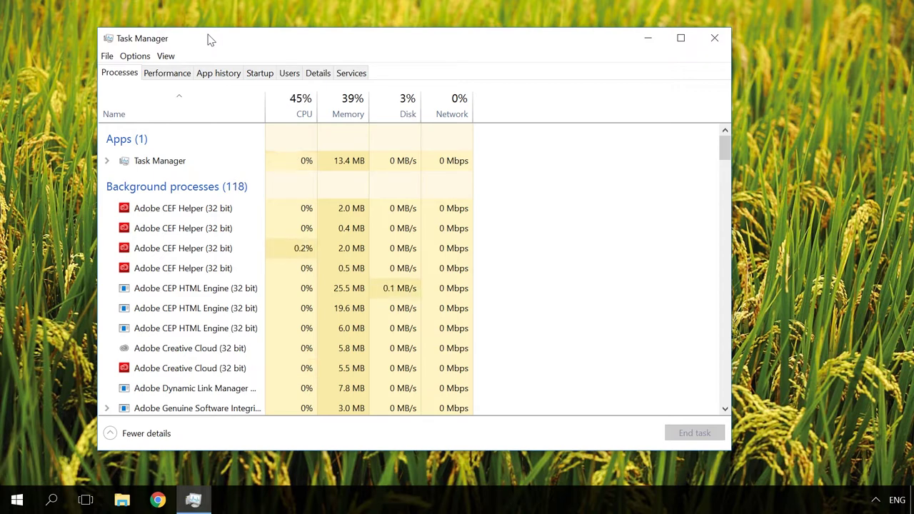
# View CPU performance, check the Startup apps list, then return to the Performance view.
pyautogui.click(176, 75)
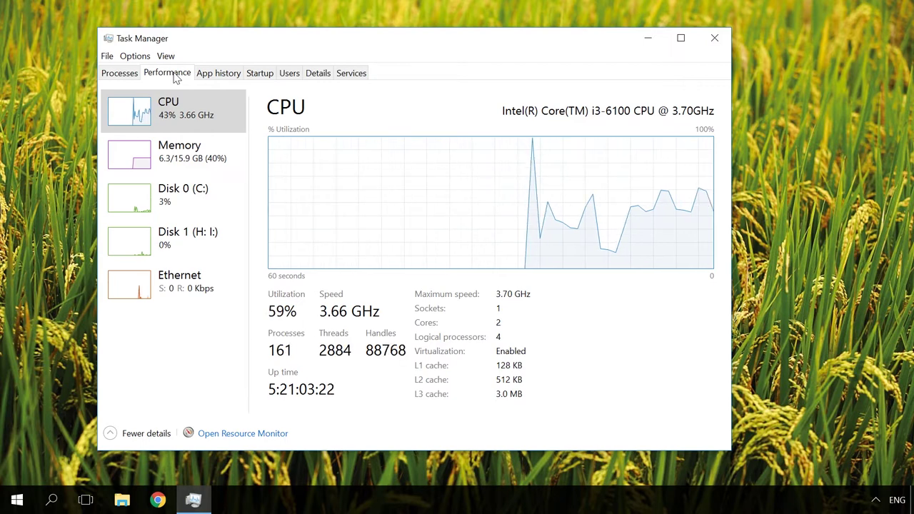
pyautogui.click(258, 76)
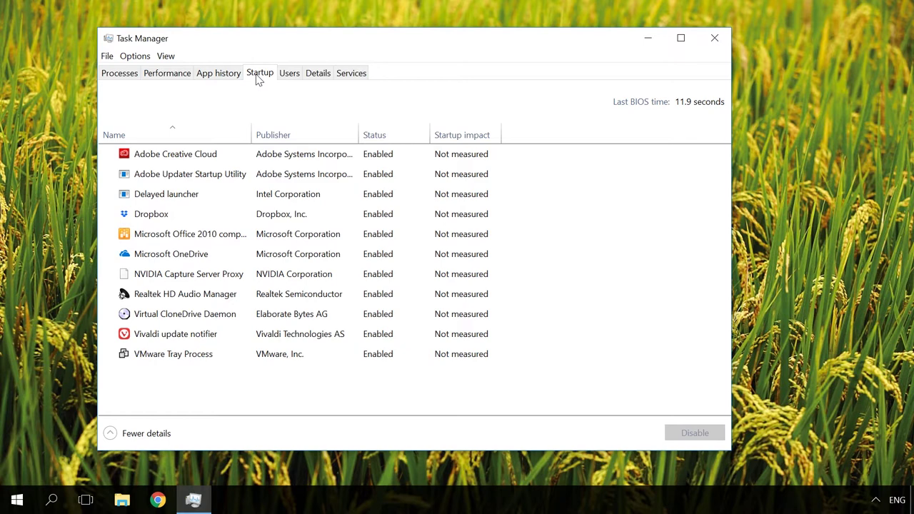
pyautogui.click(174, 77)
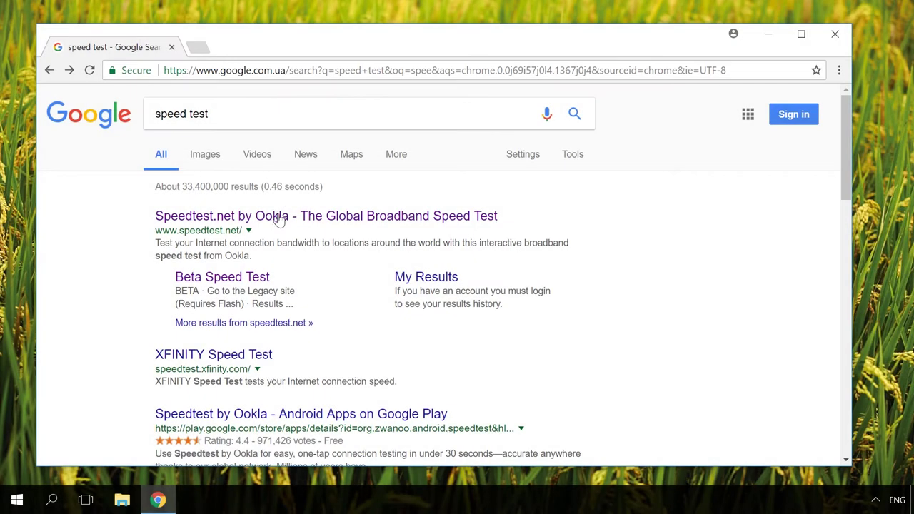
# Run Speedtest by Ookla: 11 ms ping, 8.21 Mbps download, 2.53 Mbps upload.
pyautogui.click(279, 220)
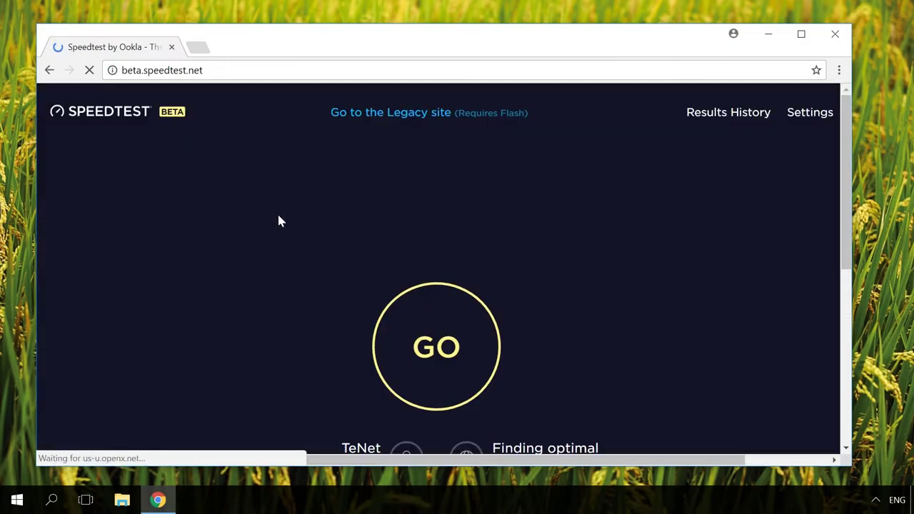
pyautogui.click(413, 346)
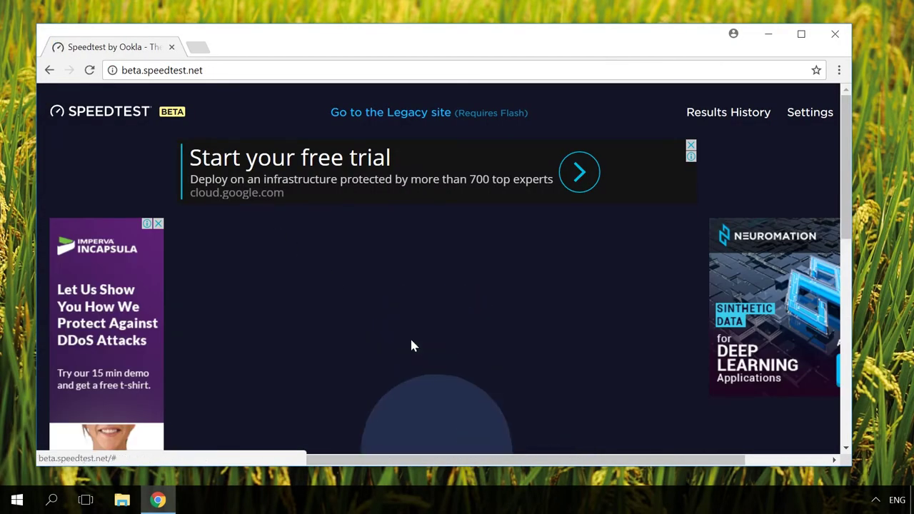
pyautogui.scroll(-2, 628, 308)
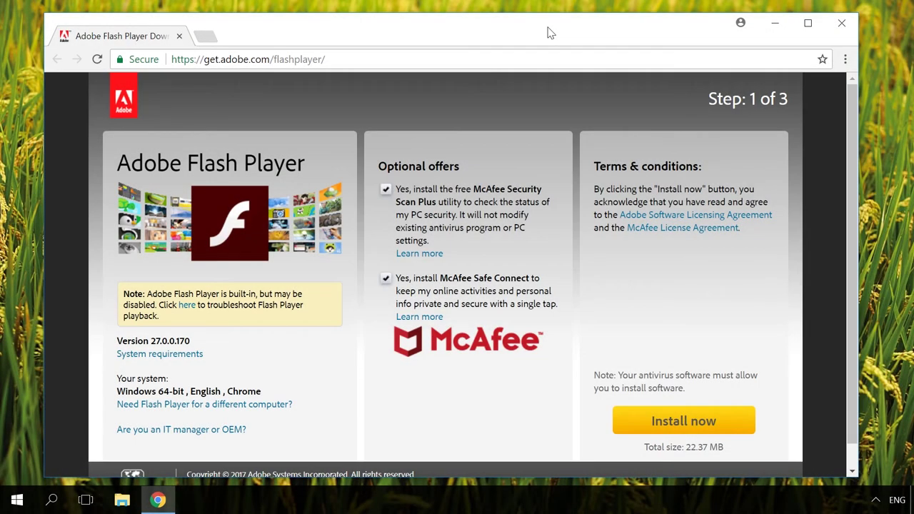
# Decline McAfee Security Scan Plus and Safe Connect, then install Flash Player 27.0.0.170.
pyautogui.click(386, 189)
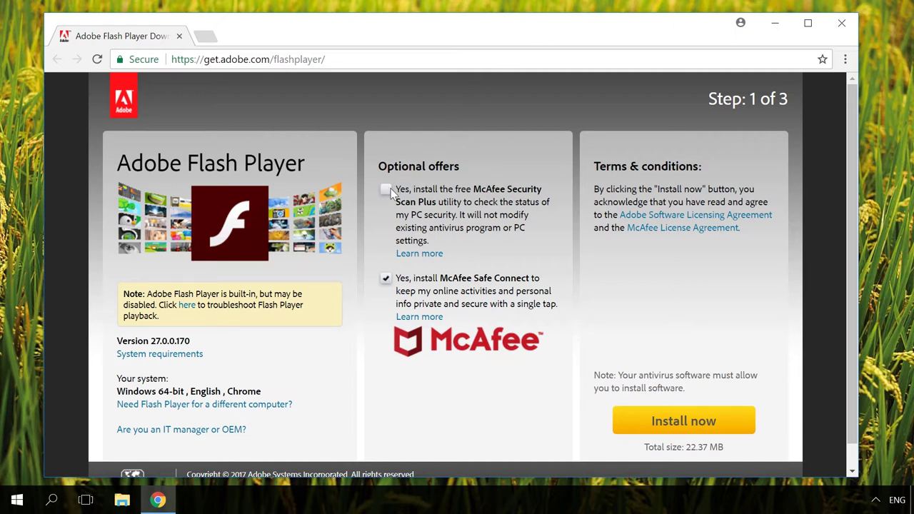
pyautogui.click(385, 278)
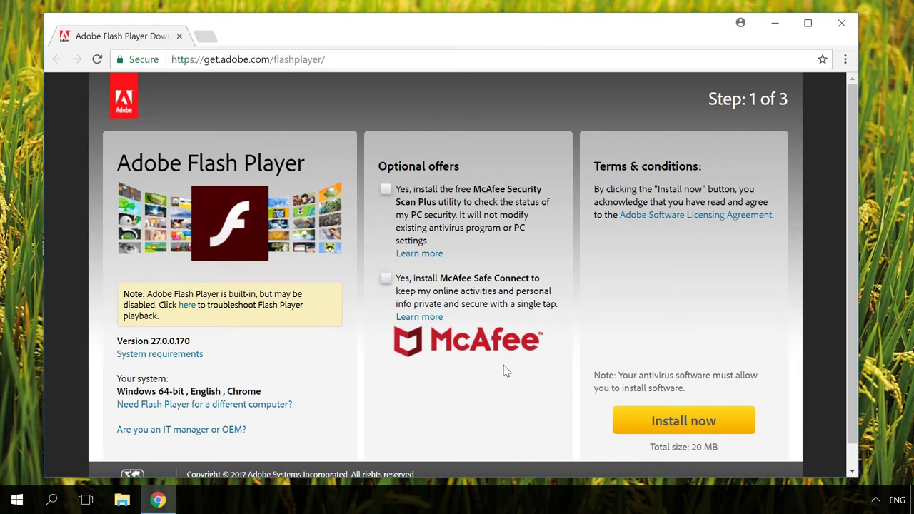
pyautogui.click(654, 421)
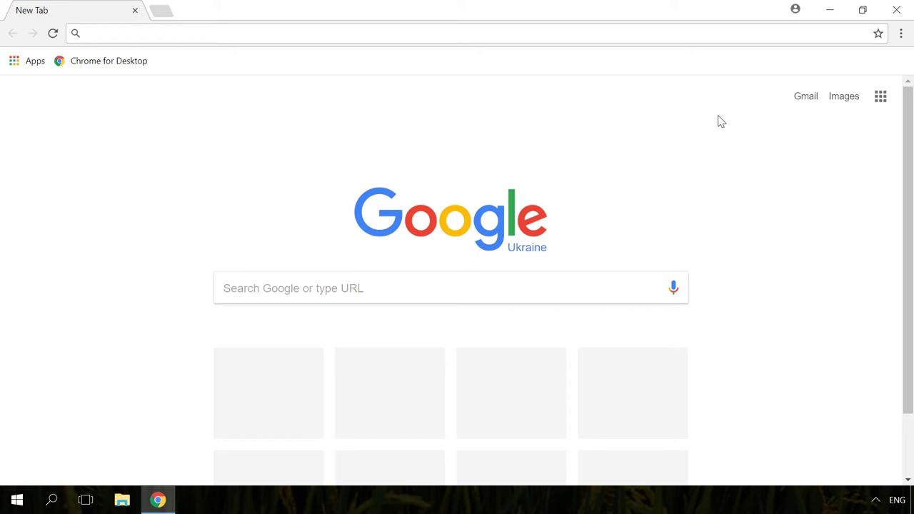
# Open Chrome's main menu to reach Help > About Google Chrome.
pyautogui.click(901, 33)
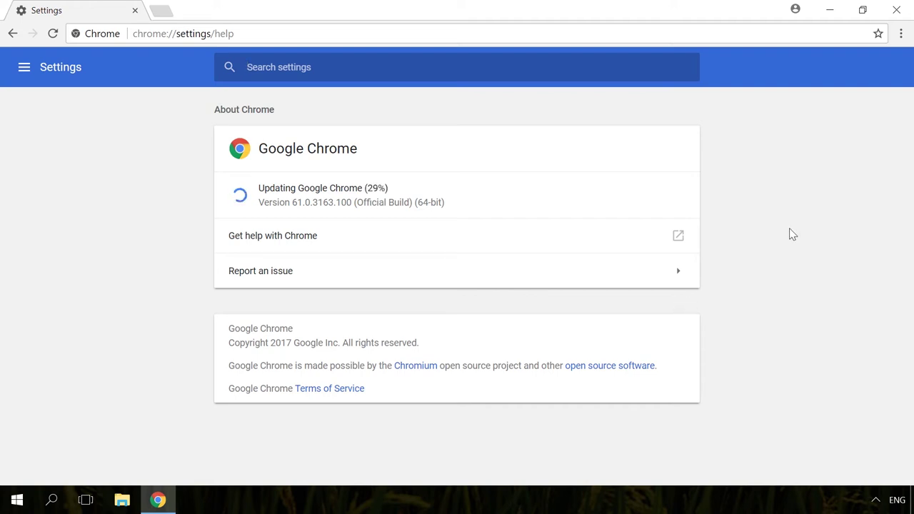
# Switch off 'Use hardware acceleration when available' under Chrome's Advanced System settings.
pyautogui.click(902, 36)
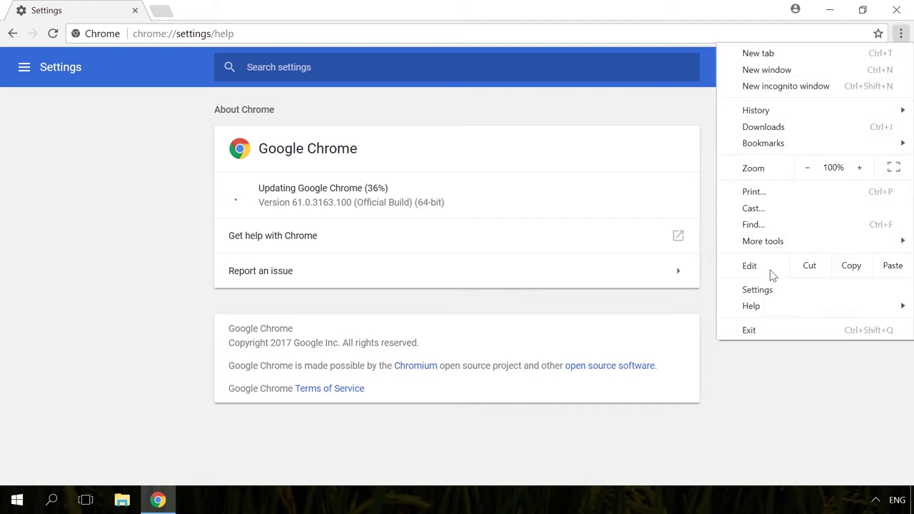
pyautogui.click(767, 290)
pyautogui.scroll(-2, 767, 291)
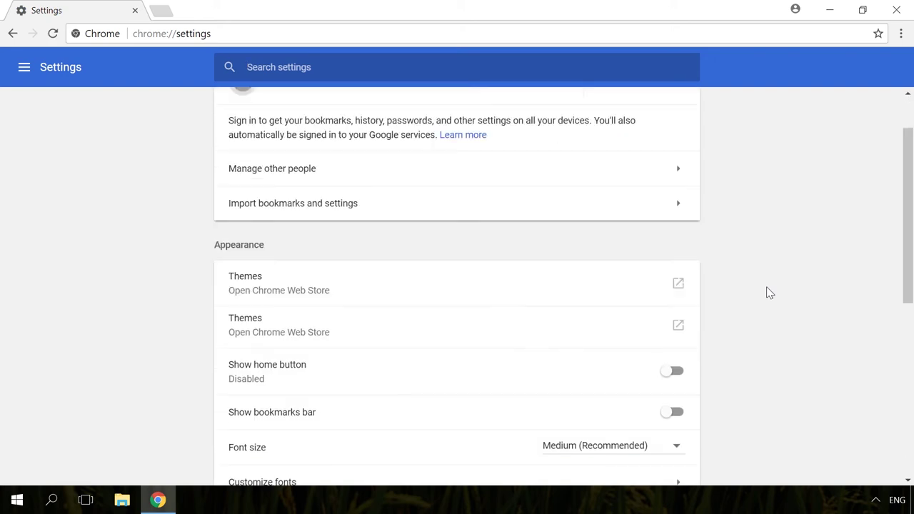
pyautogui.scroll(-6, 757, 295)
pyautogui.click(448, 427)
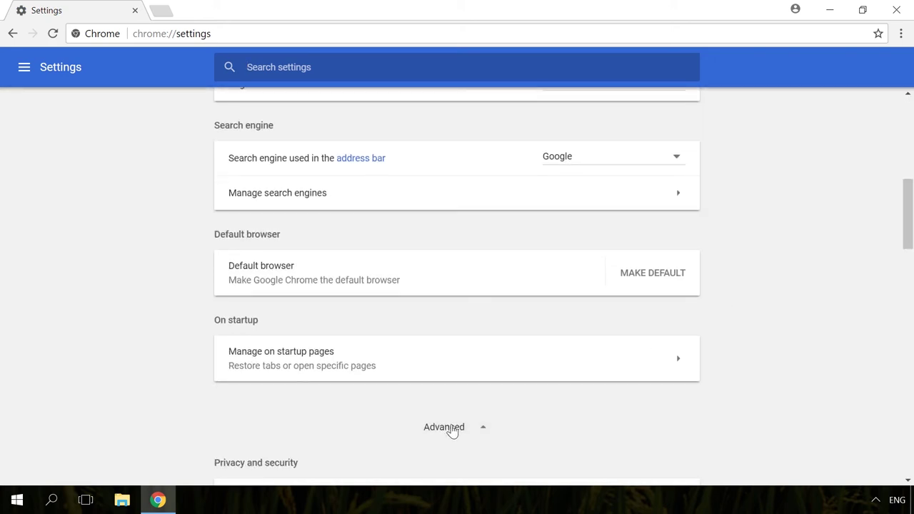
pyautogui.scroll(-2, 451, 428)
pyautogui.scroll(-5, 450, 426)
pyautogui.scroll(-3, 453, 418)
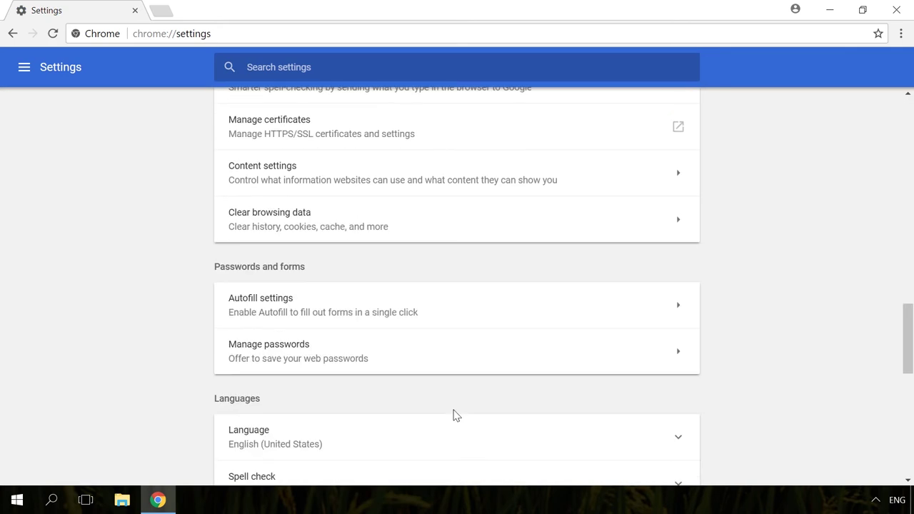
pyautogui.scroll(-3, 457, 415)
pyautogui.scroll(-2, 457, 414)
pyautogui.scroll(-2, 453, 416)
pyautogui.scroll(-1, 454, 416)
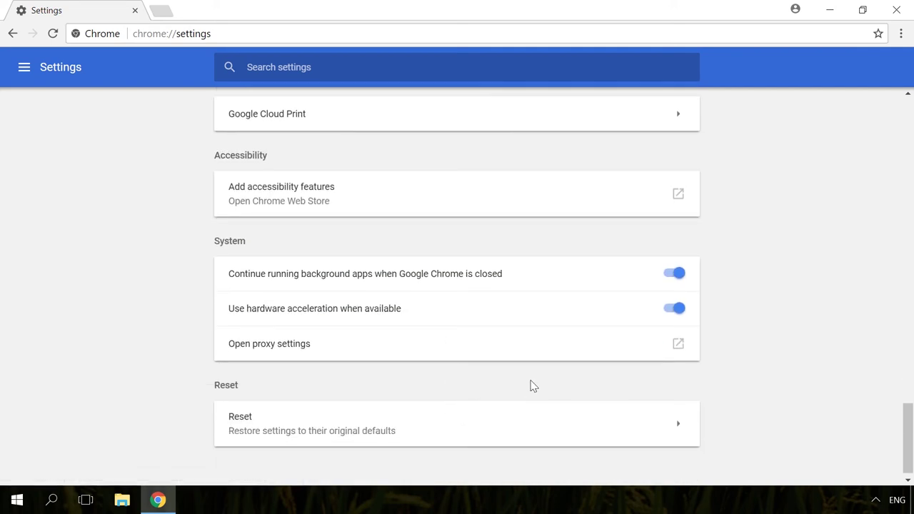
pyautogui.click(668, 311)
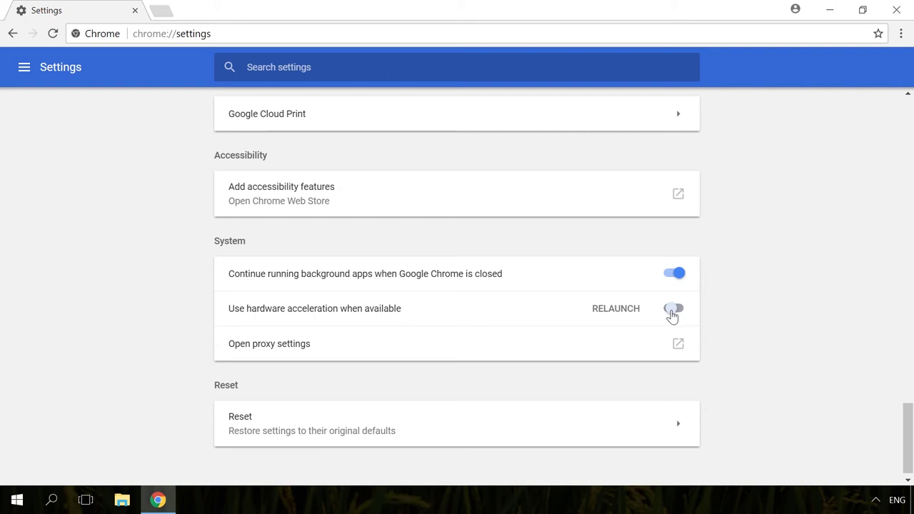
# Load the chrome://flags experimental settings page in a new tab.
pyautogui.click(161, 10)
pyautogui.click(106, 11)
pyautogui.click(161, 33)
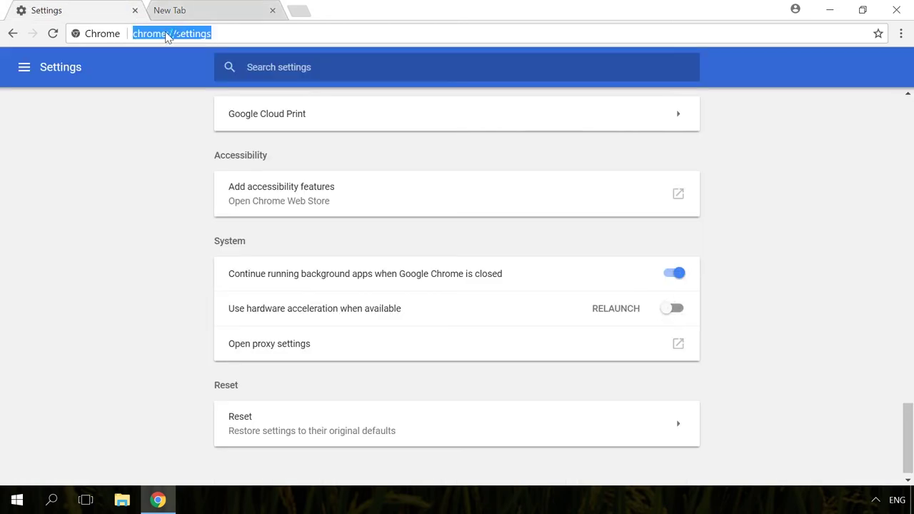
pyautogui.click(203, 15)
pyautogui.write('chrome://settings/')
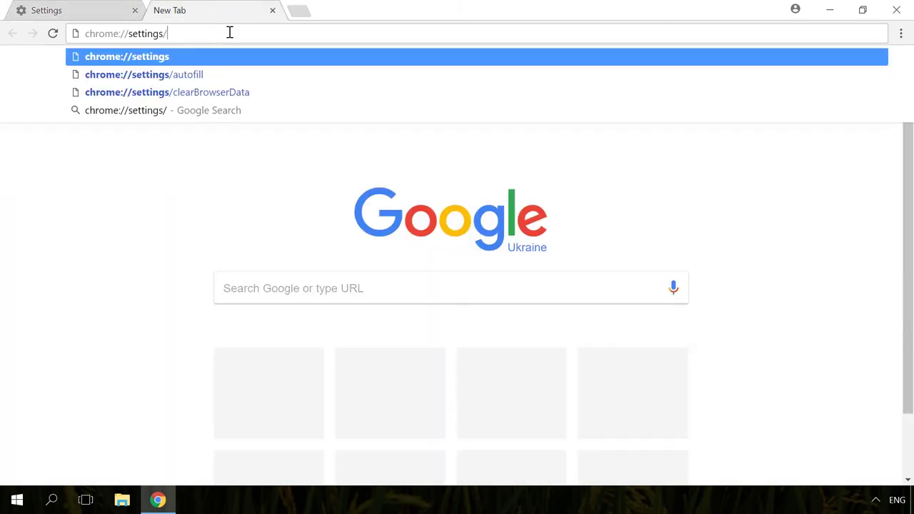
pyautogui.hotkey('shift', 'Left')
pyautogui.hotkey('shift', 'Left')
pyautogui.hotkey('shift', 'Left')
pyautogui.hotkey('shift', 'Left')
pyautogui.hotkey('shift', 'Left')
pyautogui.hotkey('shift', 'Left')
pyautogui.hotkey('shift', 'Left')
pyautogui.hotkey('shift', 'Left')
pyautogui.hotkey('shift', 'Left')
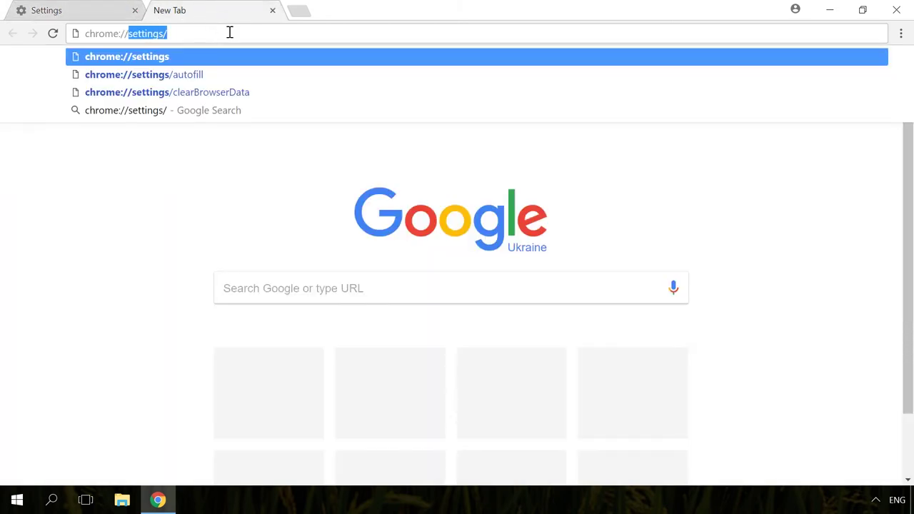
pyautogui.write('flags')
pyautogui.press('Return')
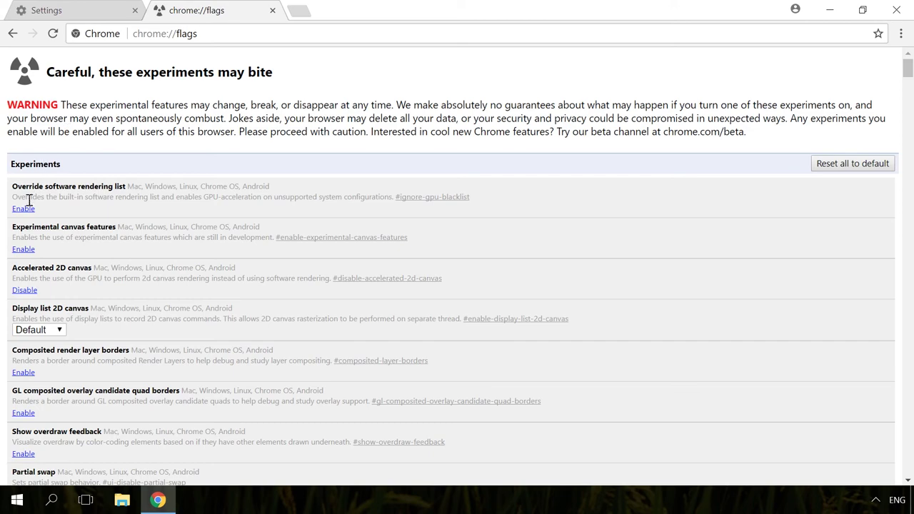
# Enable Override software rendering list and disable Hardware-accelerated video decode.
pyautogui.click(24, 209)
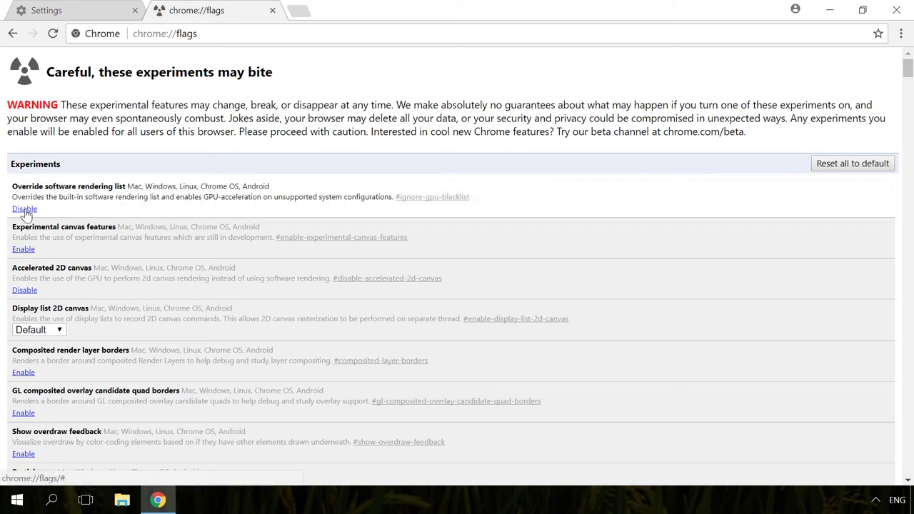
pyautogui.scroll(-5, 24, 211)
pyautogui.scroll(-5, 25, 211)
pyautogui.scroll(-5, 24, 211)
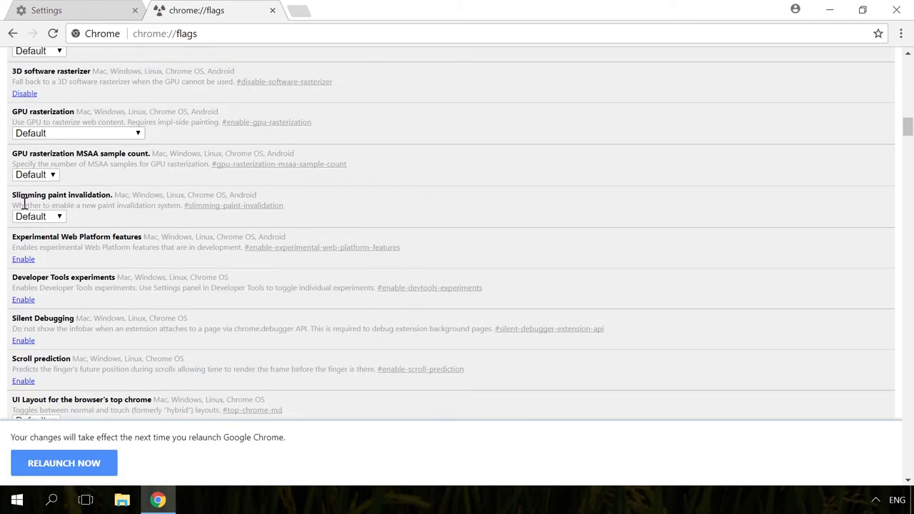
pyautogui.scroll(-5, 25, 211)
pyautogui.scroll(-1, 24, 207)
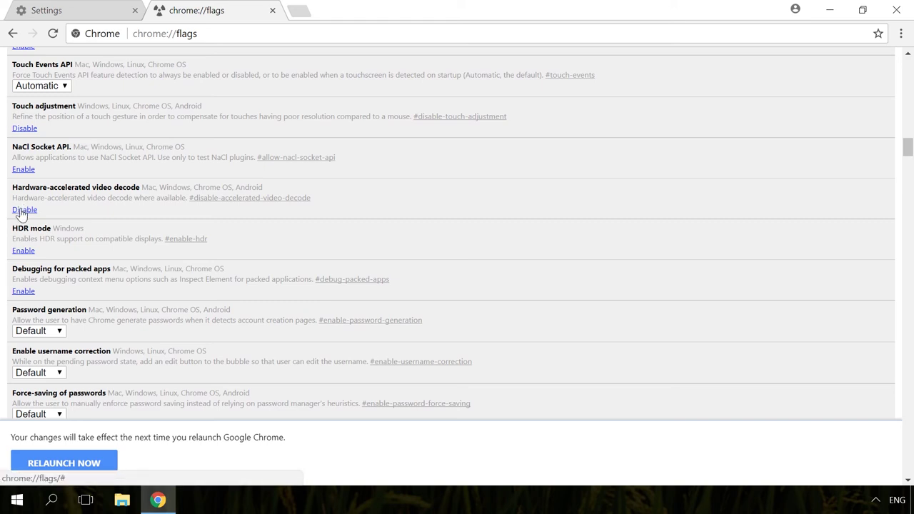
pyautogui.click(22, 211)
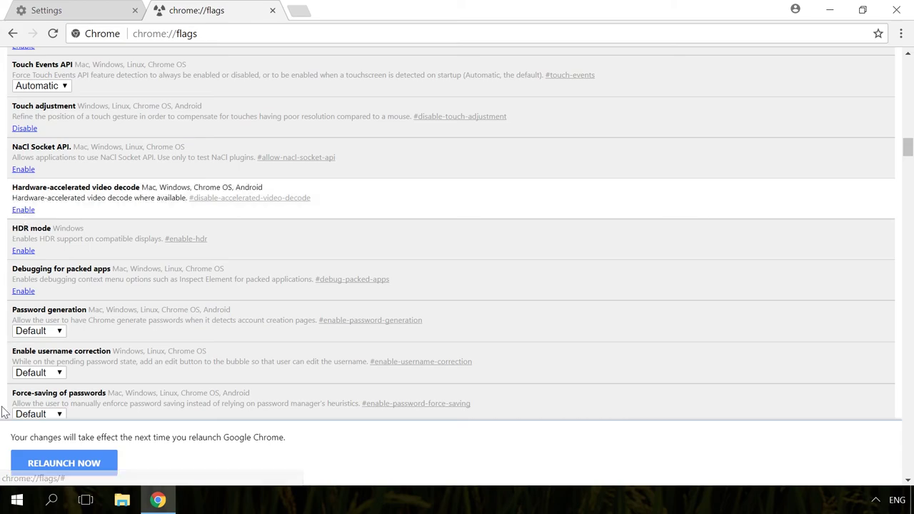
# Relaunch Chrome to apply the changed flag settings, reopening on a fresh new tab.
pyautogui.click(35, 464)
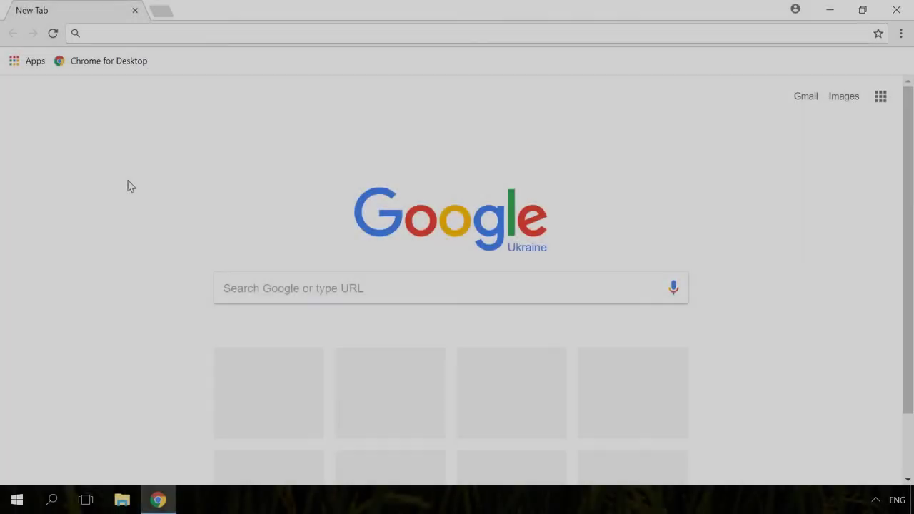